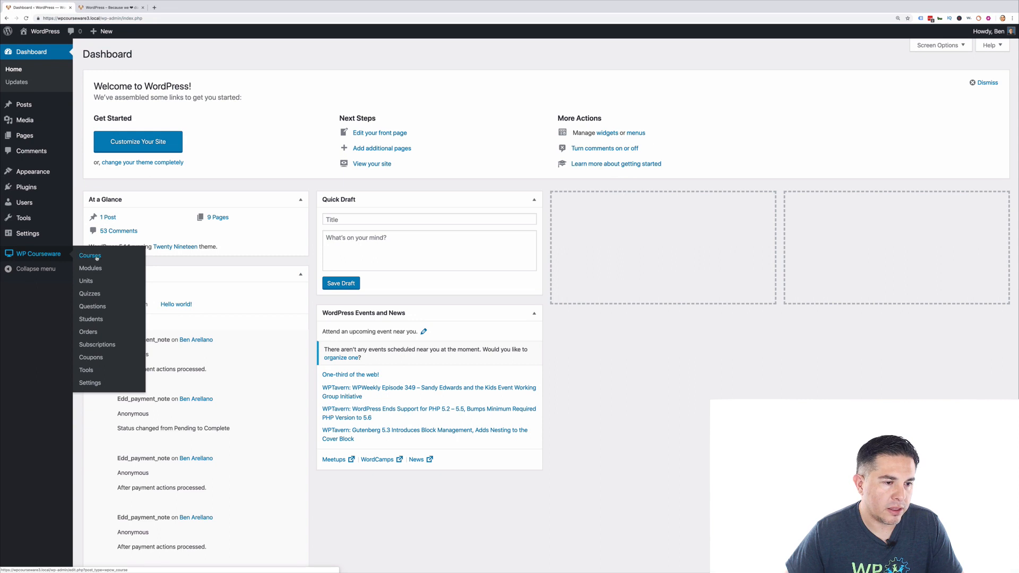
# Open 'How to train dogs 101' for editing from the WP Courseware Courses list.
pyautogui.click(96, 257)
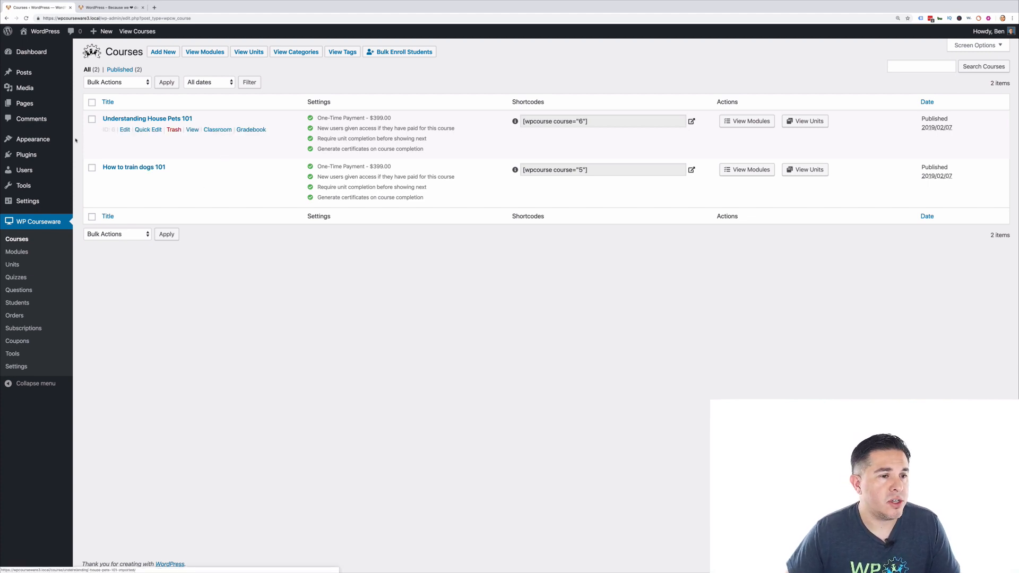
pyautogui.click(127, 168)
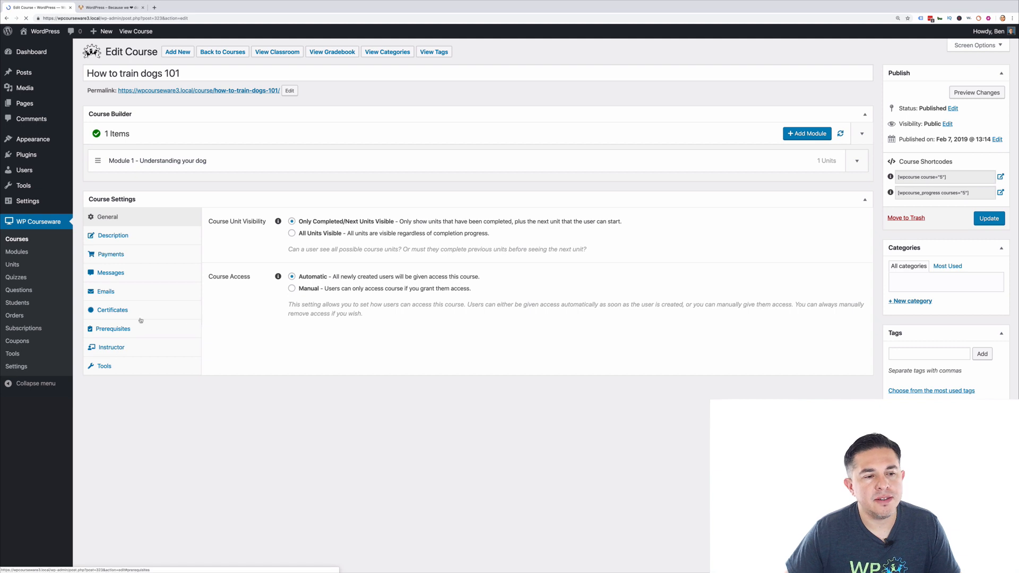
# Enable certificates, replace the 'Dog Training' signature text with the instructor's full name, and update the course.
pyautogui.click(110, 312)
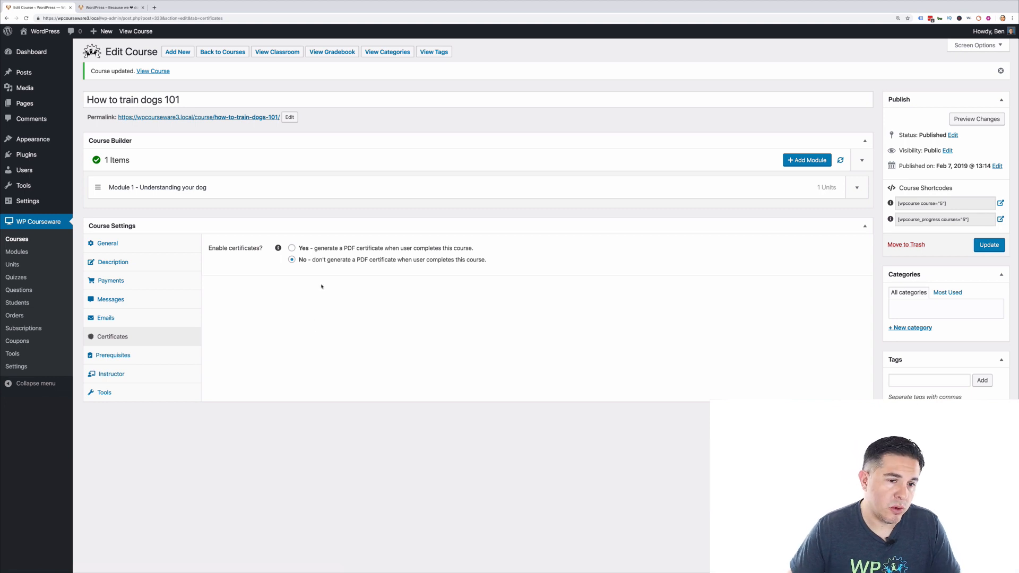
pyautogui.click(295, 248)
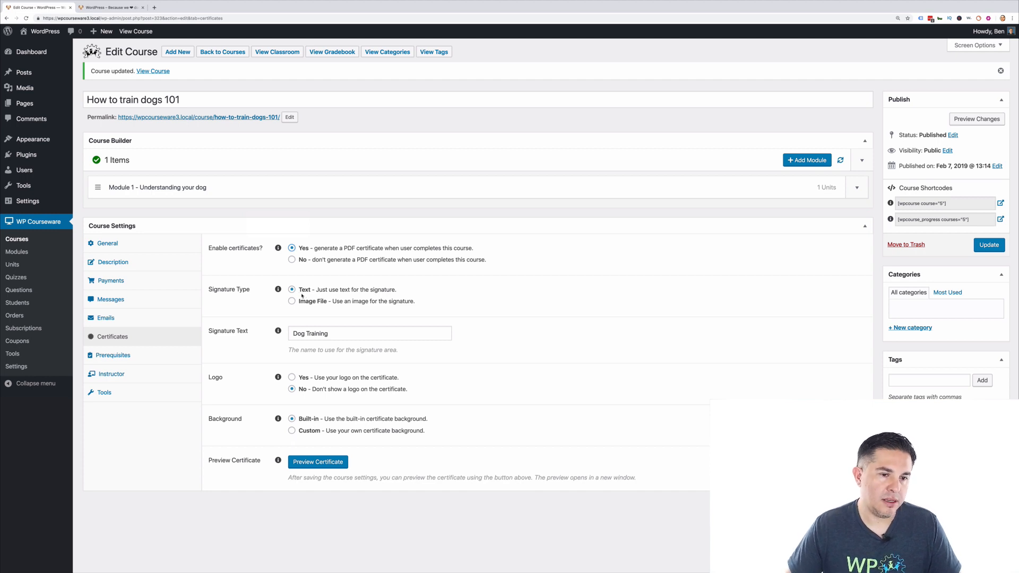
pyautogui.moveTo(343, 334); pyautogui.dragTo(291, 334)
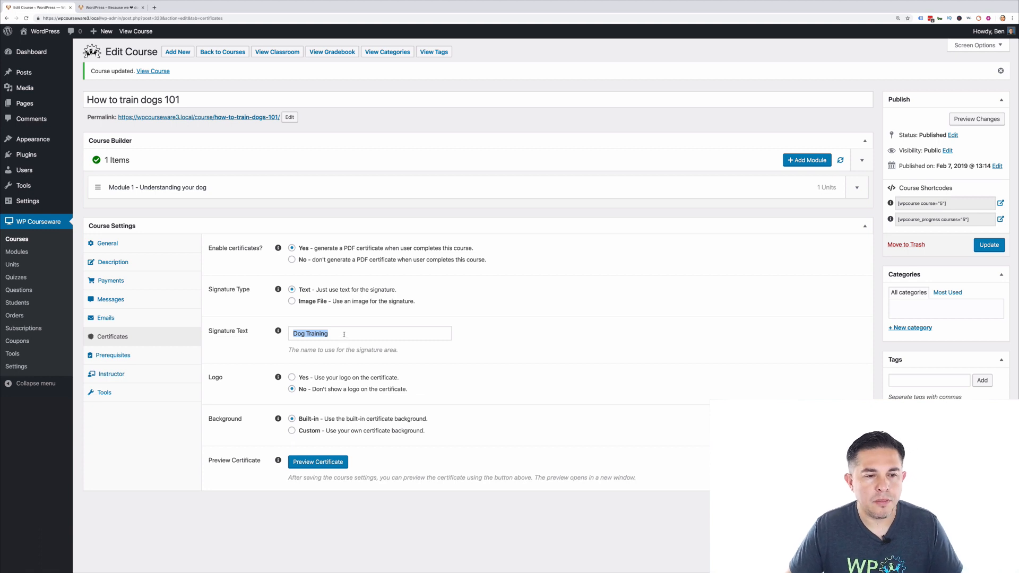
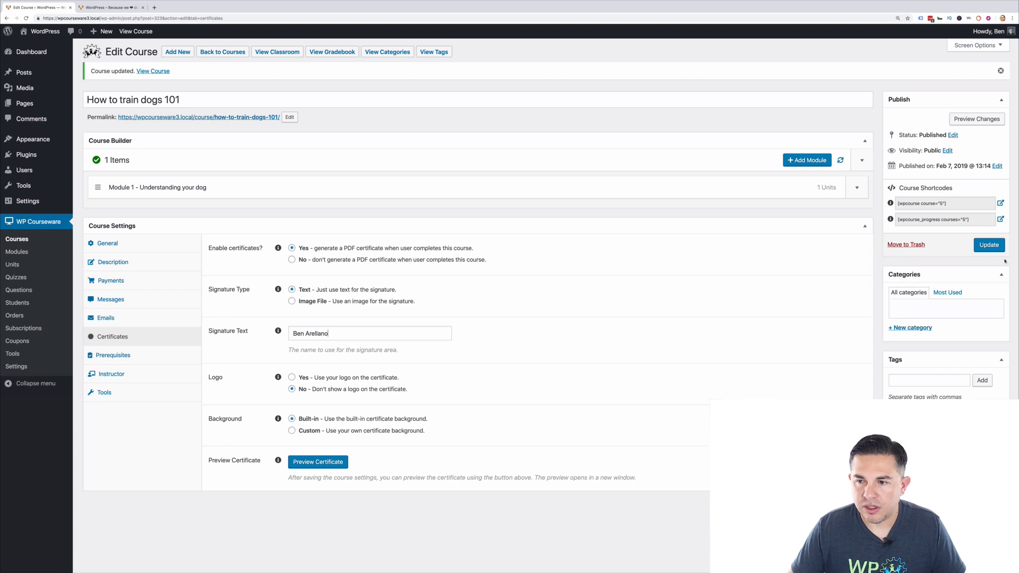
pyautogui.click(989, 245)
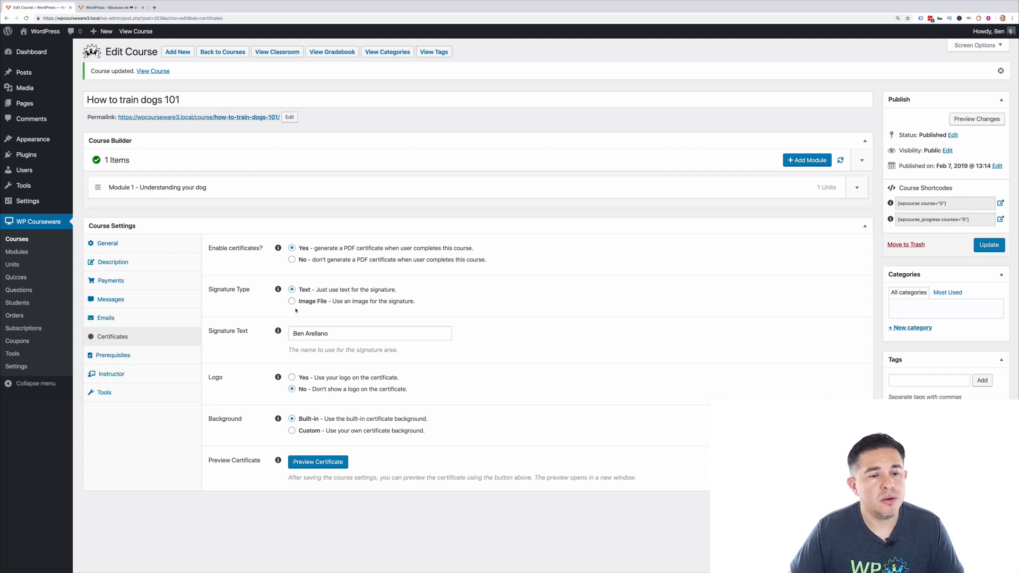
# Set the signature type to Image File and upload signature.png as the signature image.
pyautogui.click(292, 301)
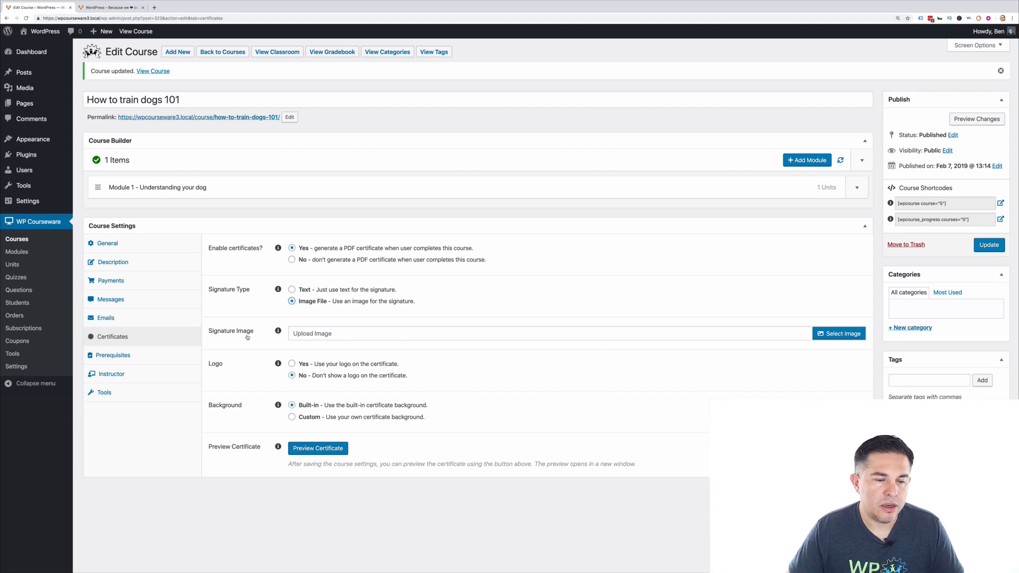
pyautogui.moveTo(279, 335)
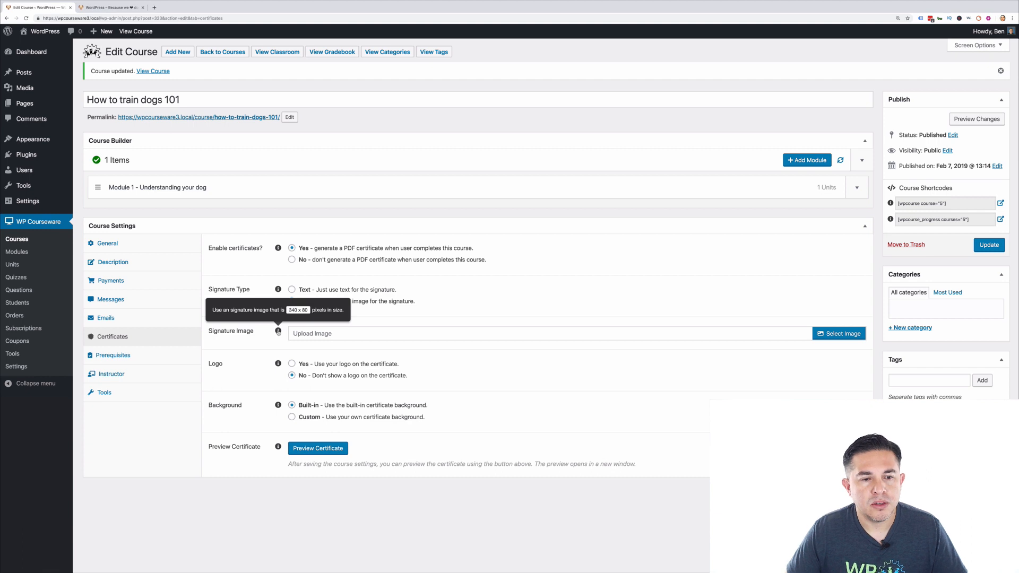
pyautogui.click(836, 337)
pyautogui.click(38, 68)
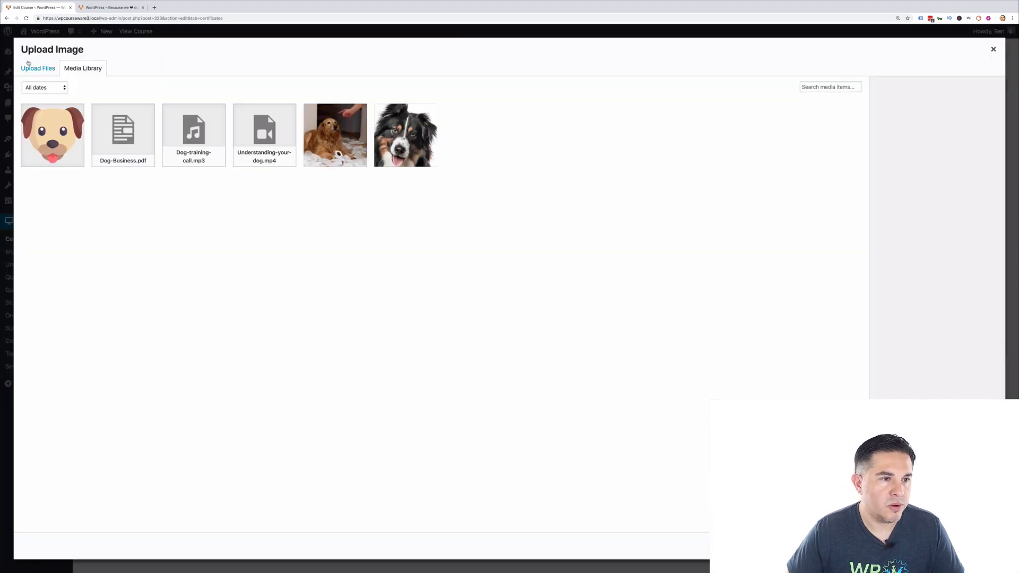
pyautogui.click(503, 260)
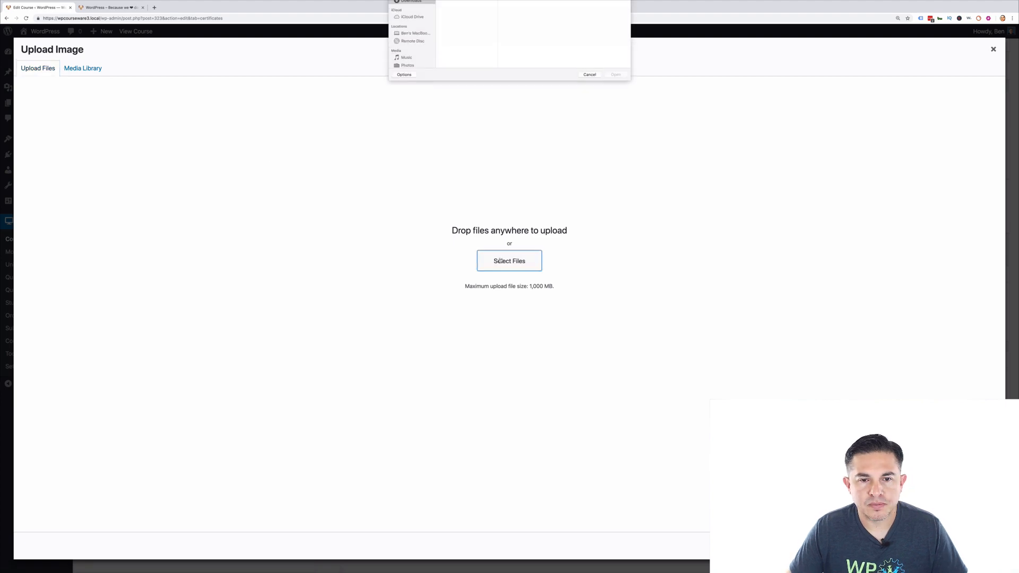
pyautogui.click(455, 32)
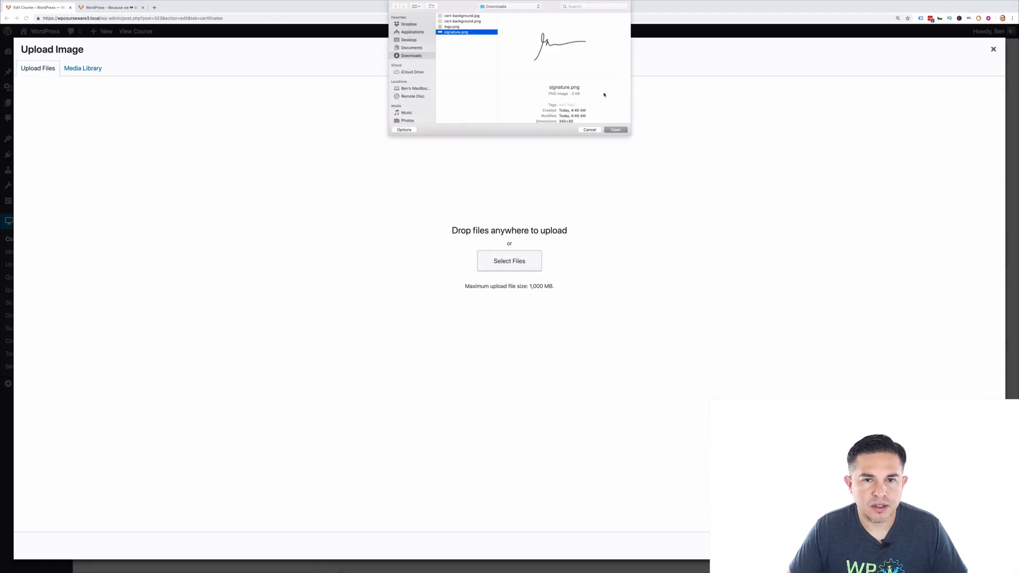
pyautogui.click(615, 130)
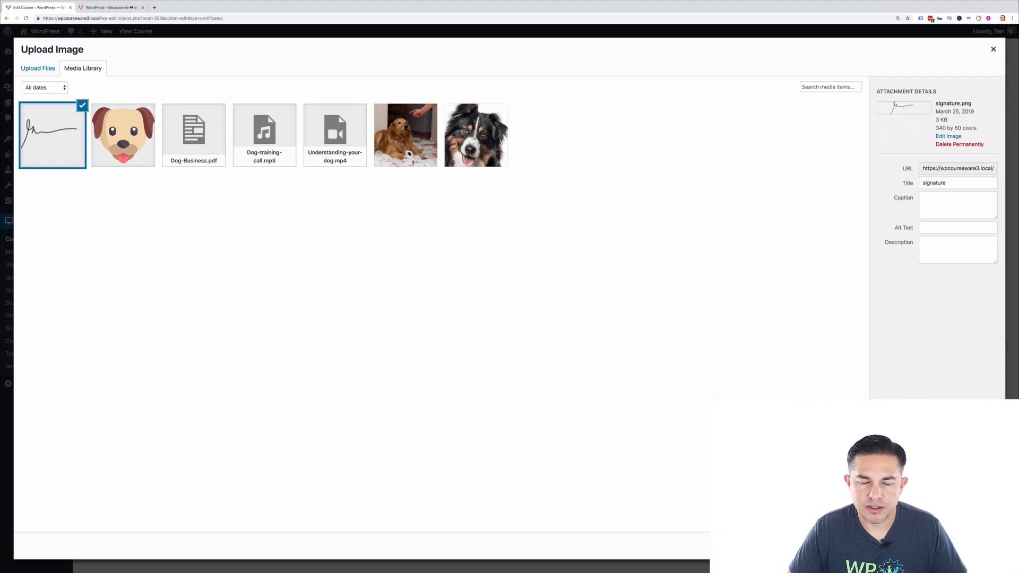
pyautogui.click(973, 546)
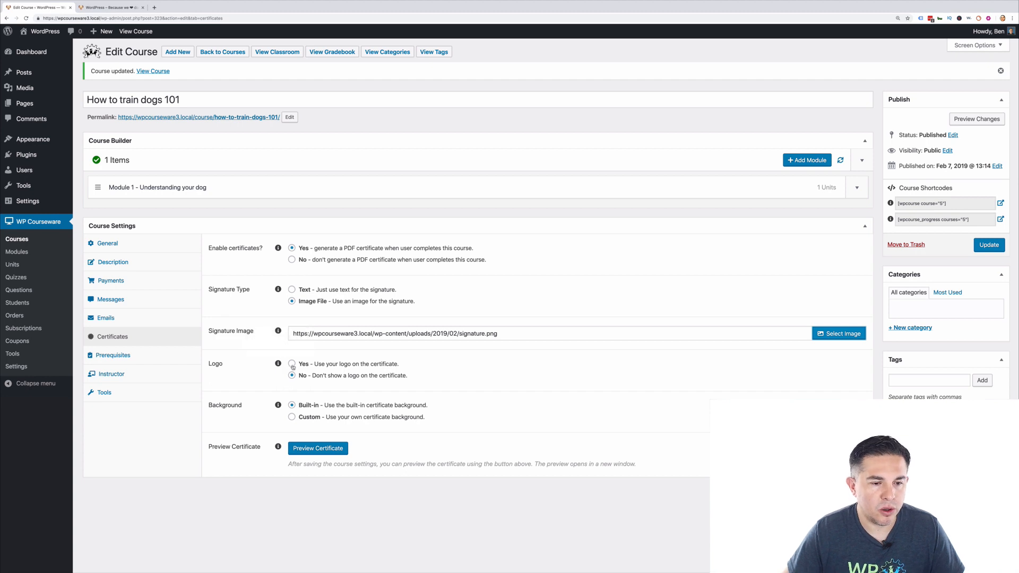
# Turn on the certificate logo and upload logo.png from Downloads as the logo image.
pyautogui.click(292, 364)
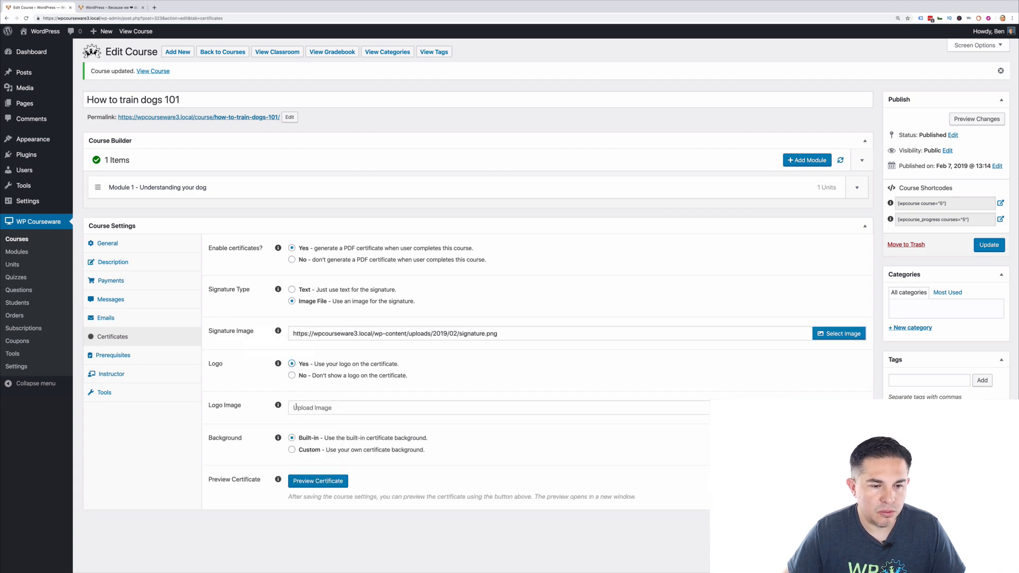
pyautogui.moveTo(278, 407)
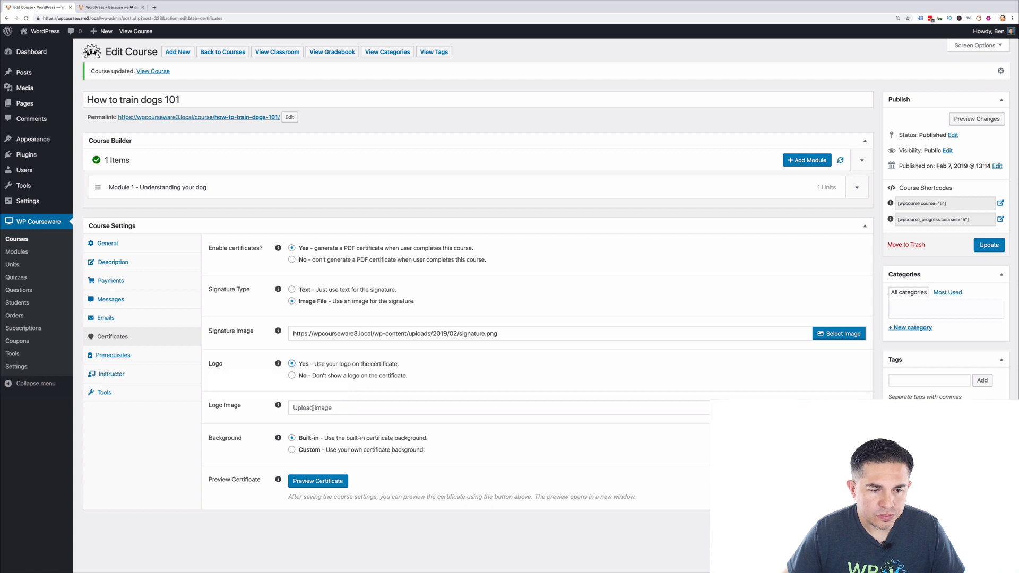
pyautogui.click(293, 407)
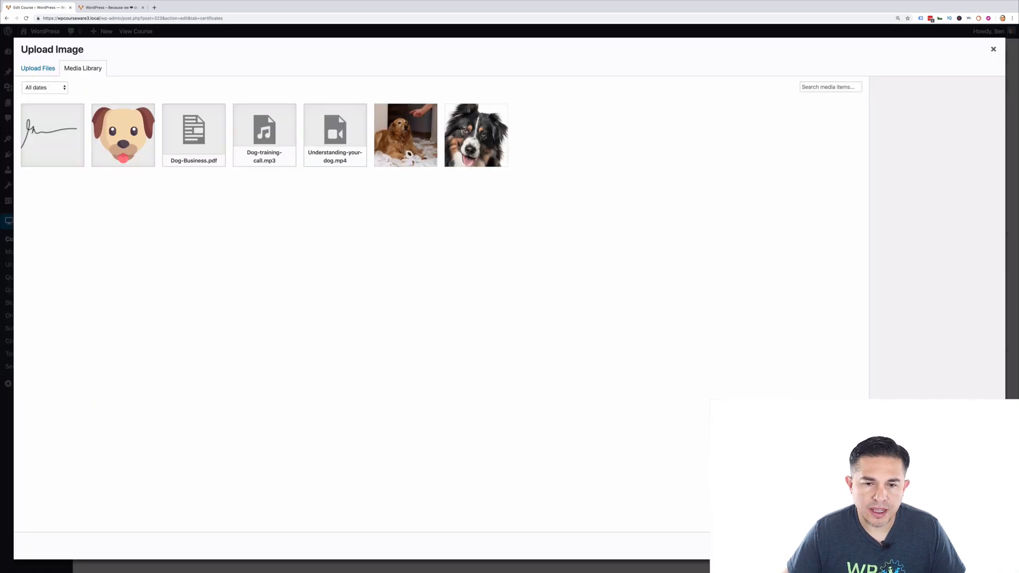
pyautogui.click(37, 68)
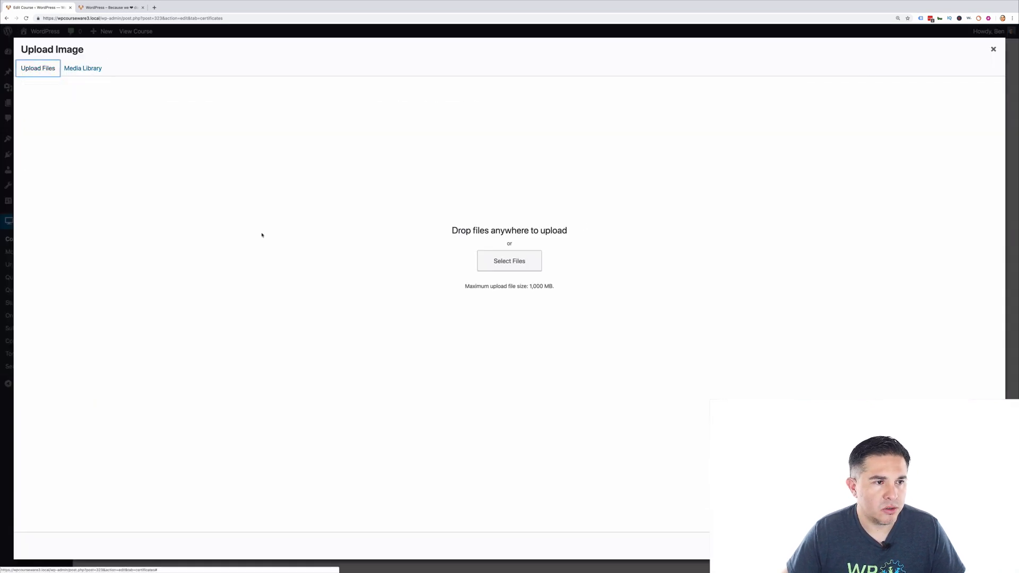
pyautogui.click(483, 264)
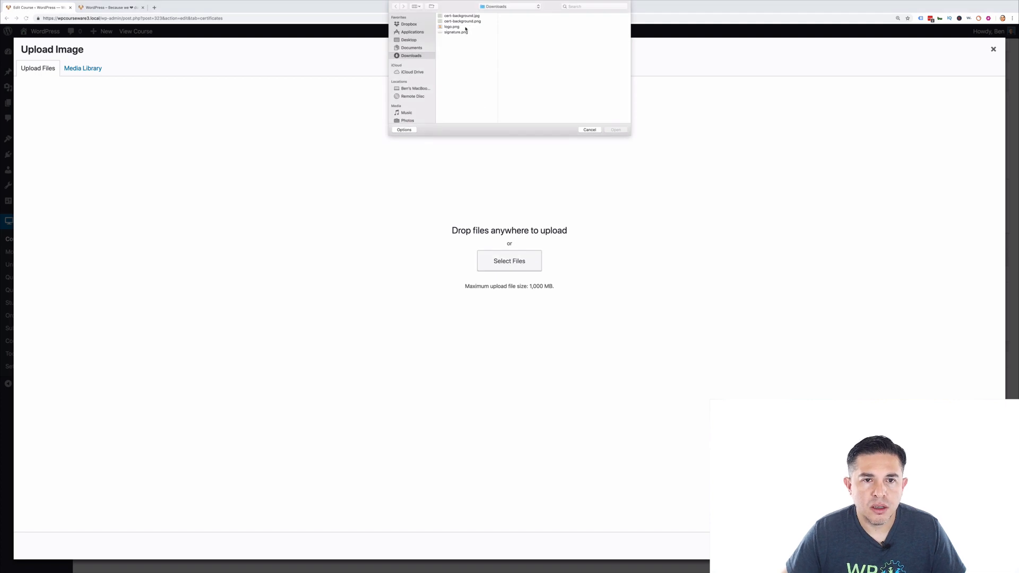
pyautogui.click(449, 27)
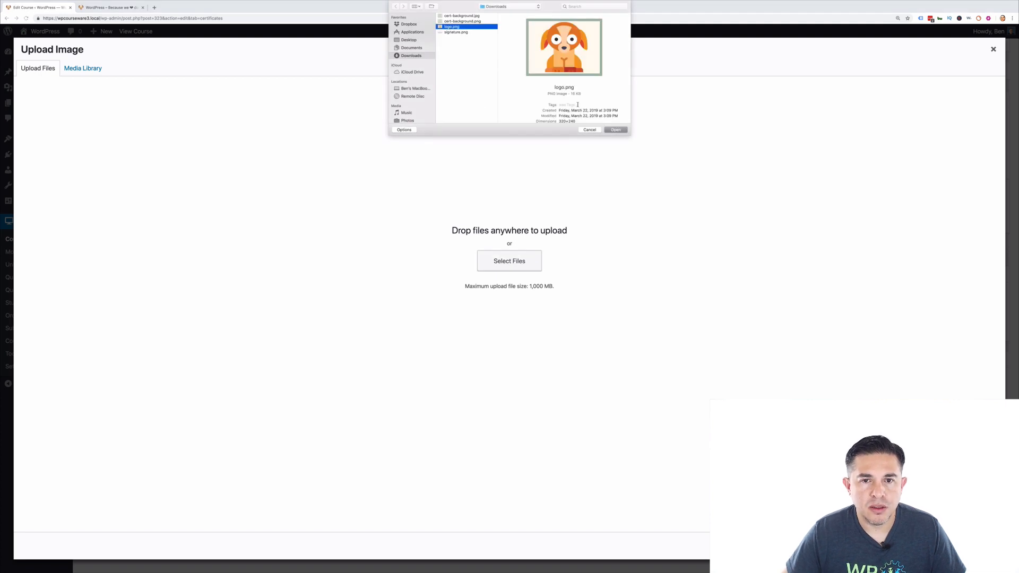
pyautogui.click(616, 130)
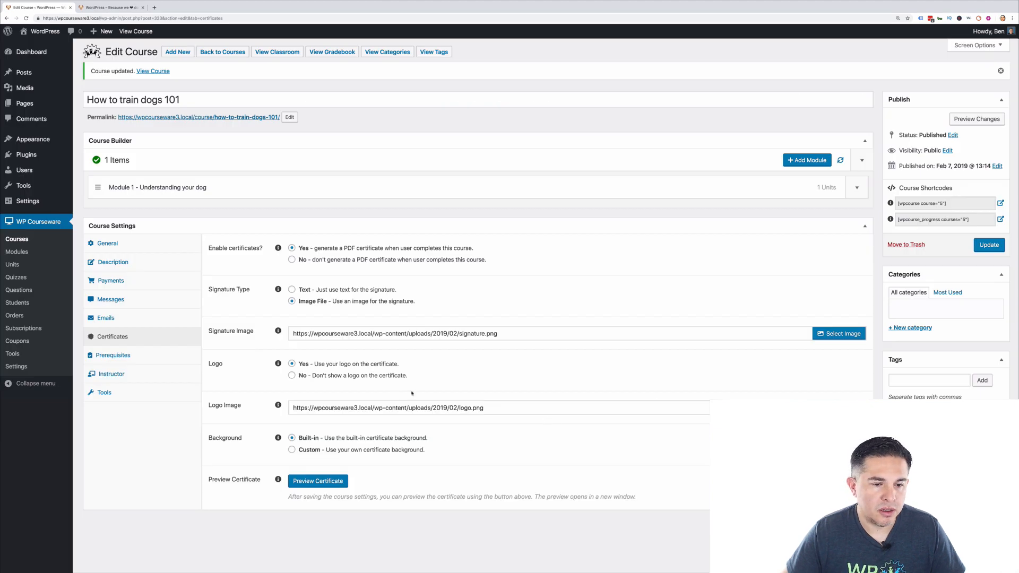
pyautogui.scroll(-1, 411, 393)
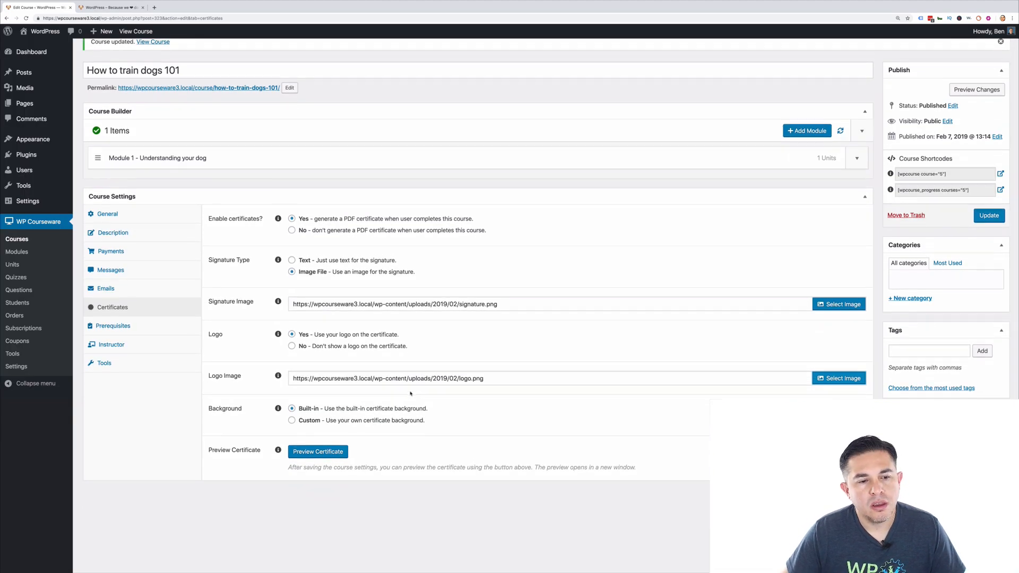
pyautogui.scroll(-1, 410, 393)
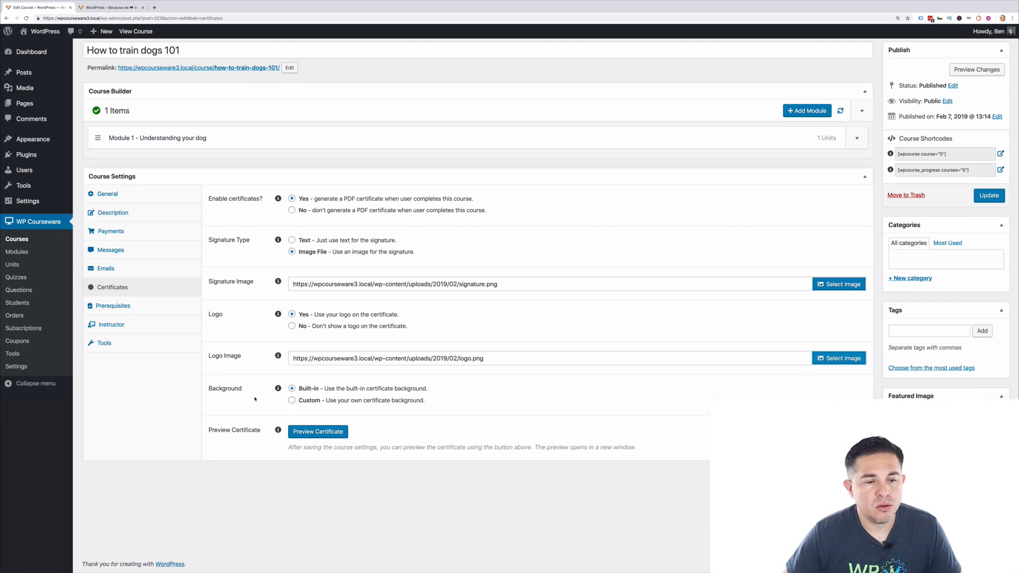
# Select the Custom background and upload cert-background.jpg from Downloads as the background image.
pyautogui.click(291, 401)
pyautogui.moveTo(277, 435)
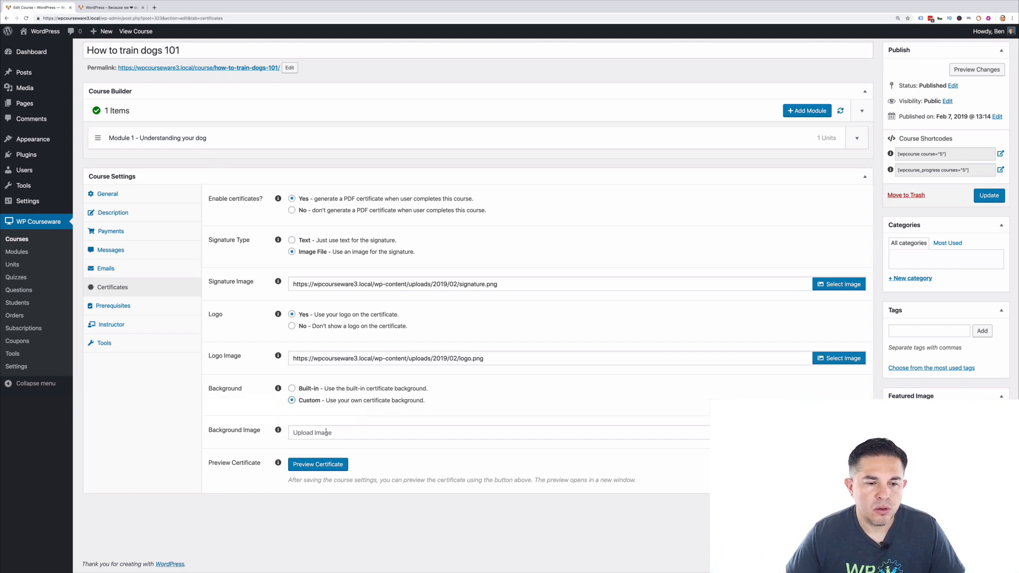
pyautogui.click(584, 433)
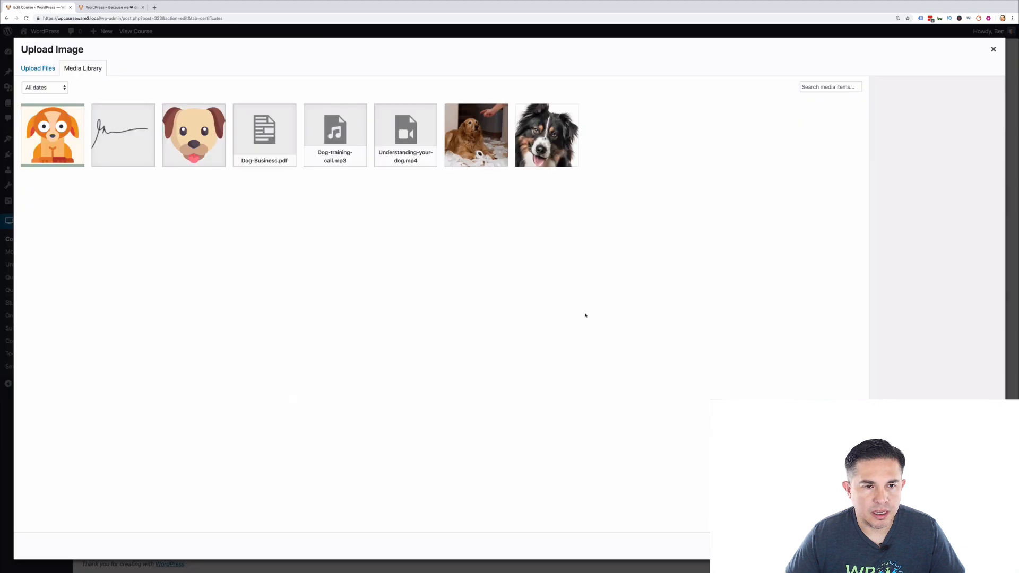
pyautogui.click(38, 68)
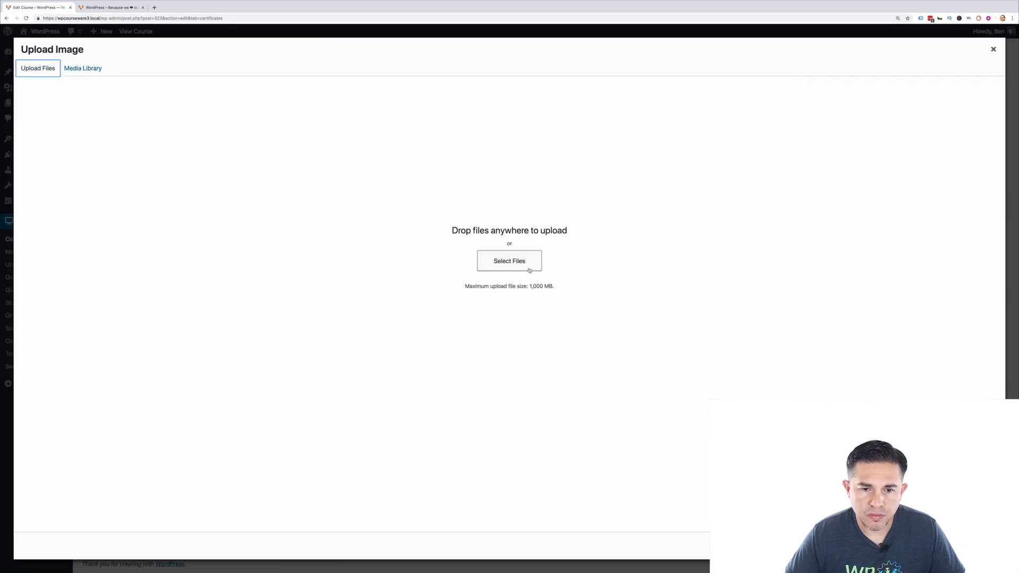
pyautogui.click(528, 267)
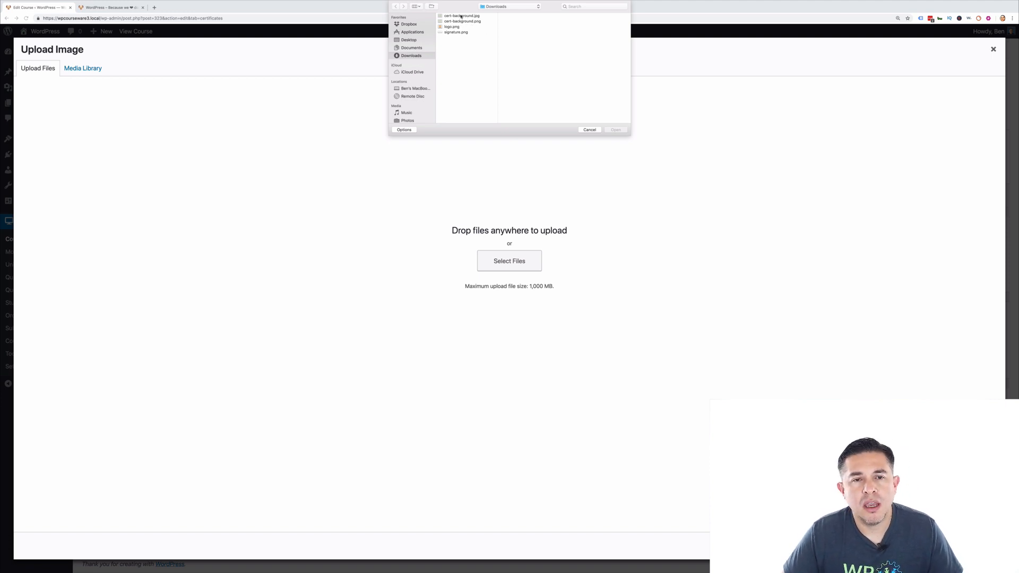
pyautogui.click(469, 16)
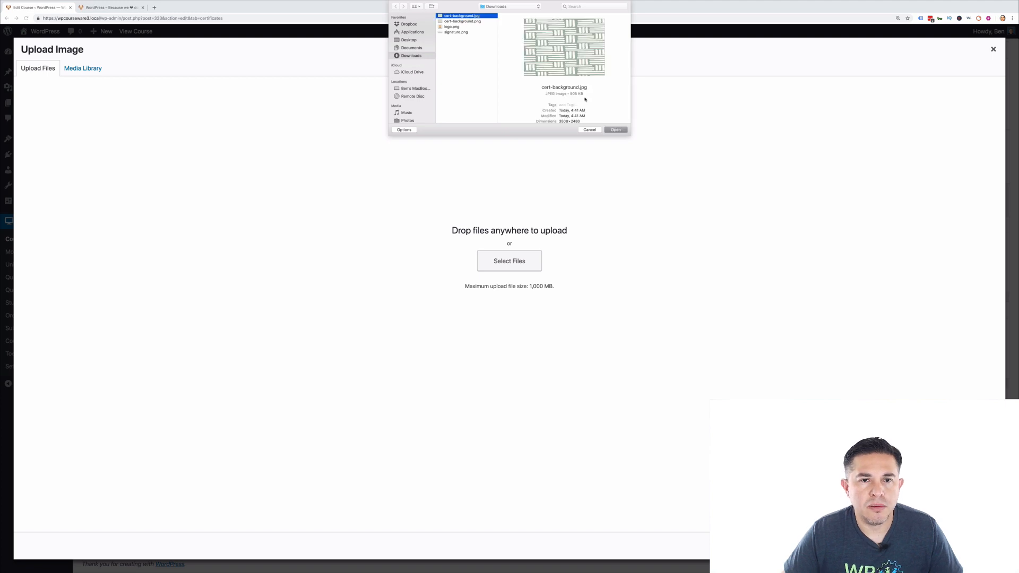
pyautogui.click(611, 131)
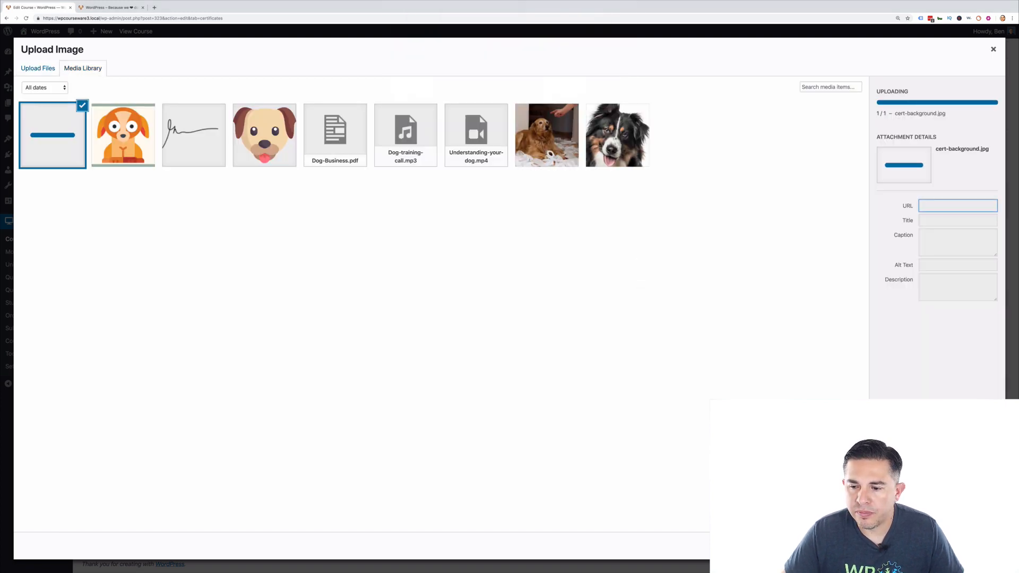
pyautogui.click(972, 546)
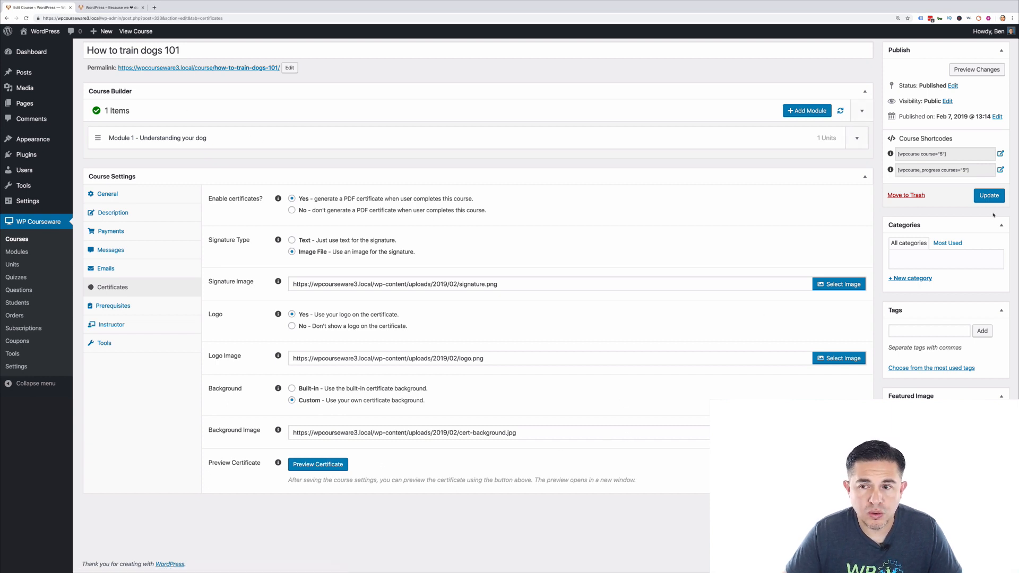
# Update the course and open the PDF certificate preview in a new tab.
pyautogui.click(989, 197)
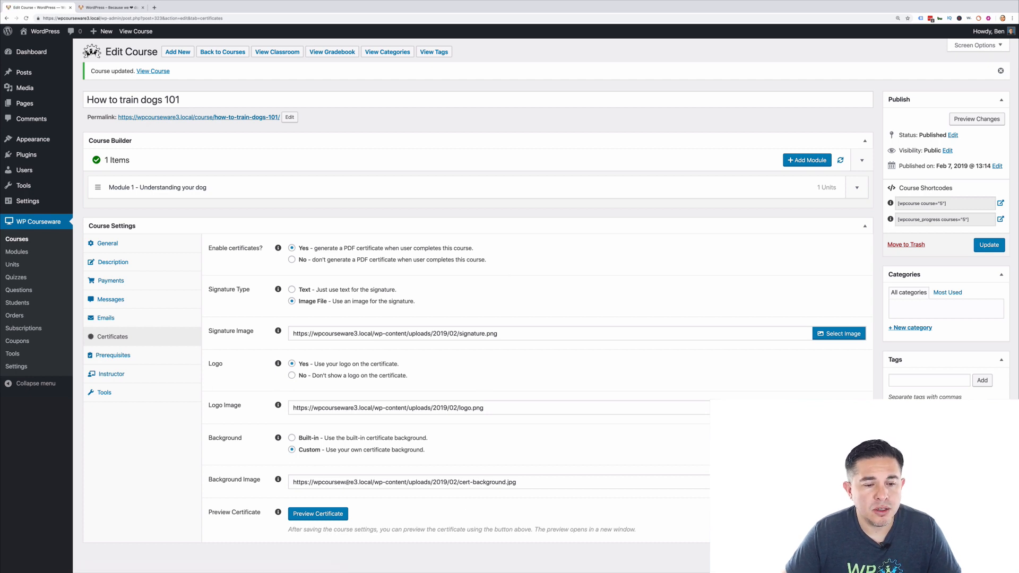
pyautogui.click(316, 518)
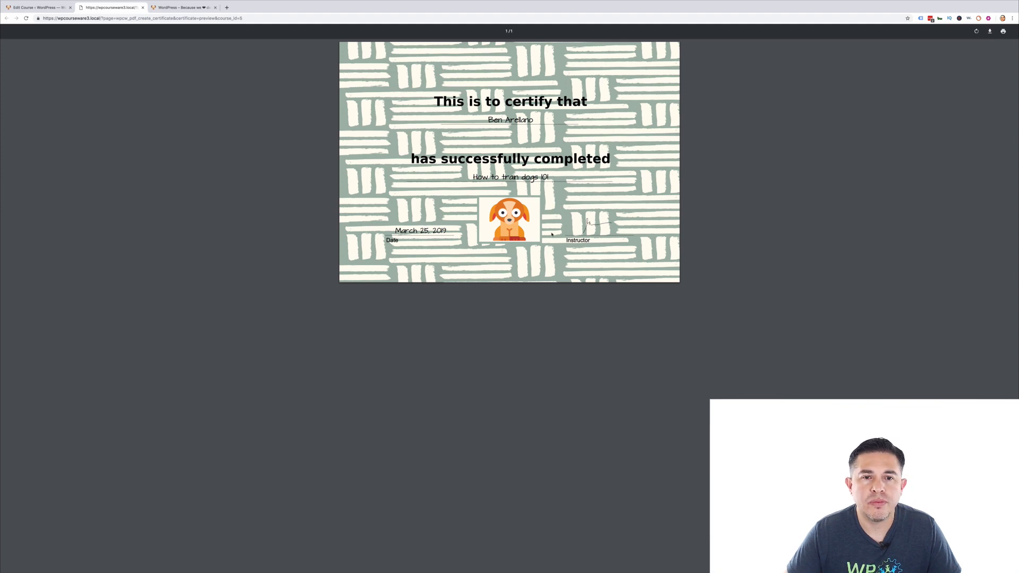
# Close the certificate preview tab to return to the 'Know how to talk to your dog' unit page.
pyautogui.click(142, 7)
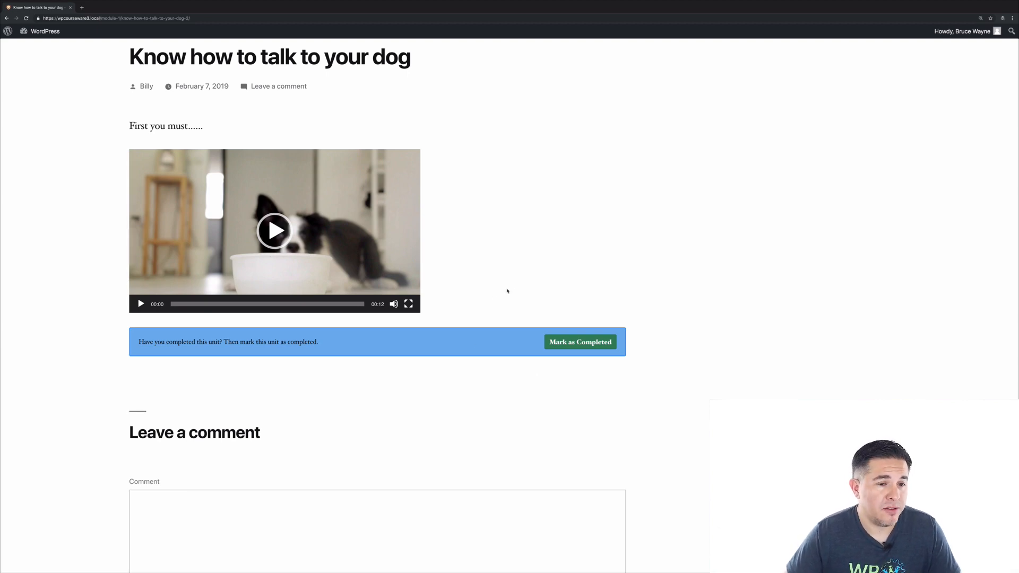
# Mark the 'Know how to talk to your dog' unit completed and download the course certificate.
pyautogui.click(580, 343)
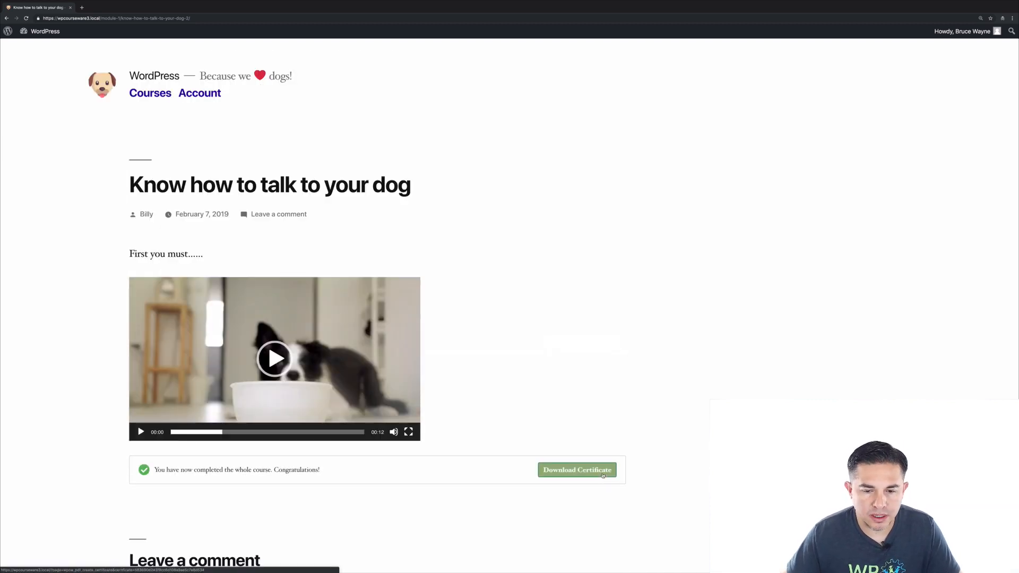
pyautogui.click(565, 476)
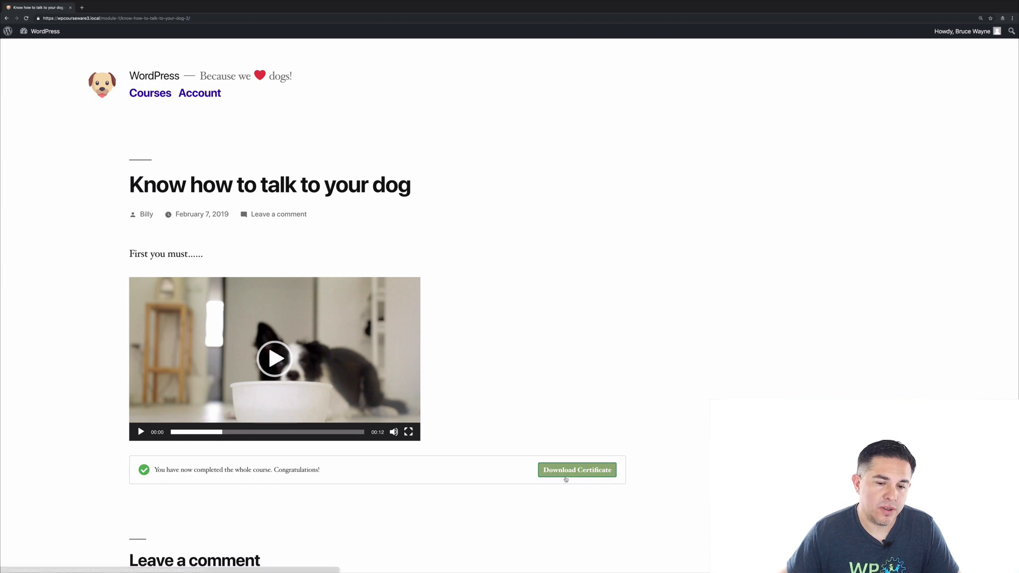